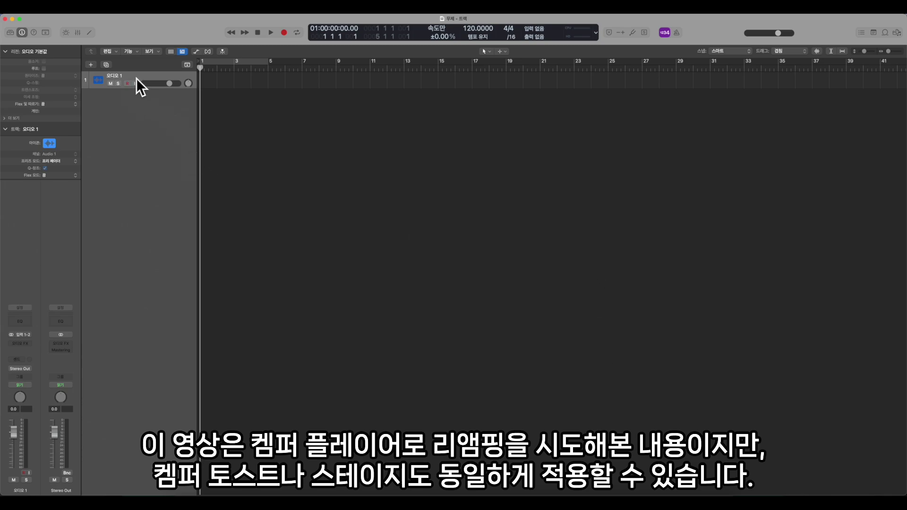
Add a second audio track and rename the first track "Dry (Pure)"
left_click(105, 65)
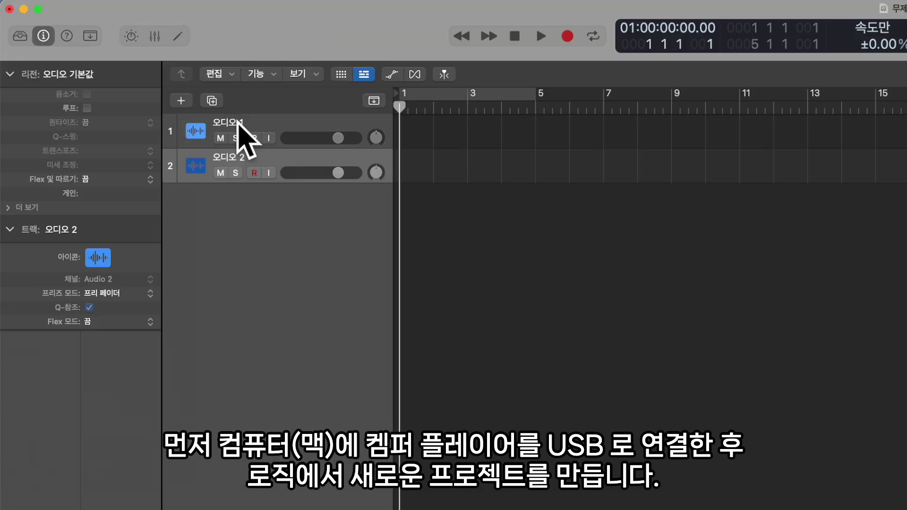
double_click(238, 123)
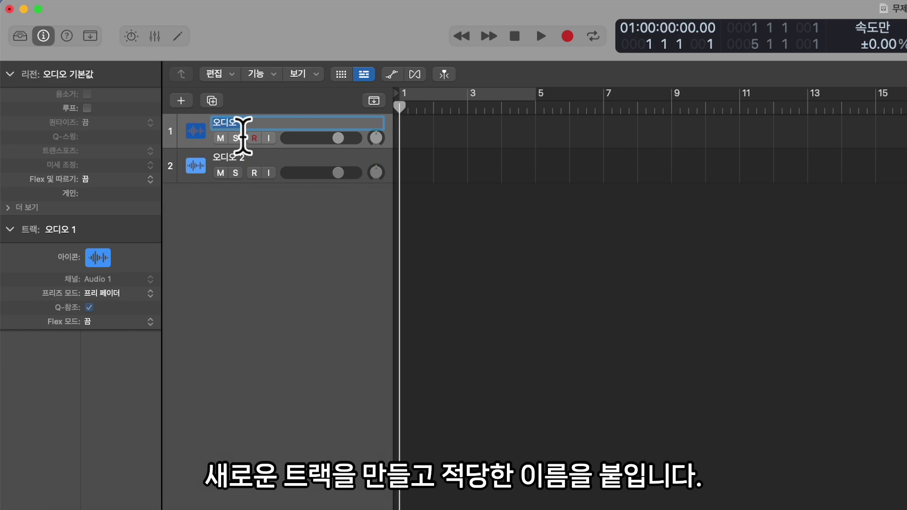
type("Dry (")
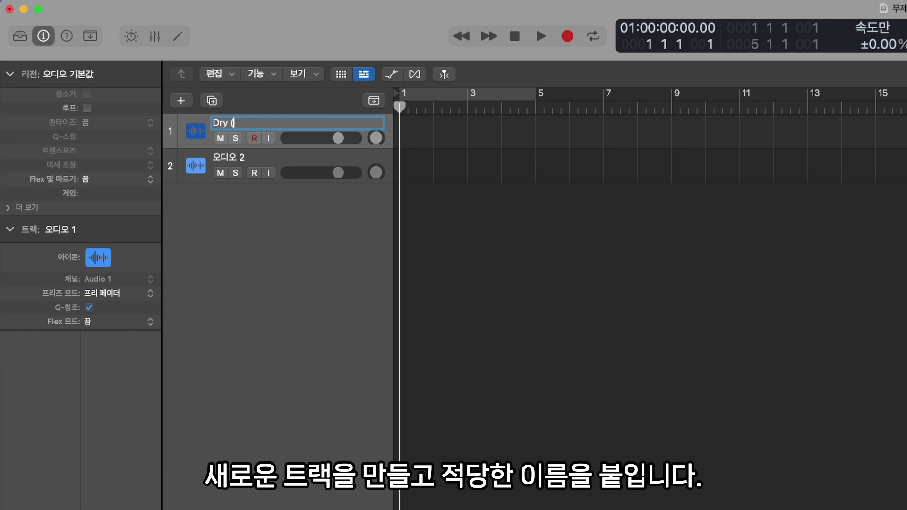
type("PUr")
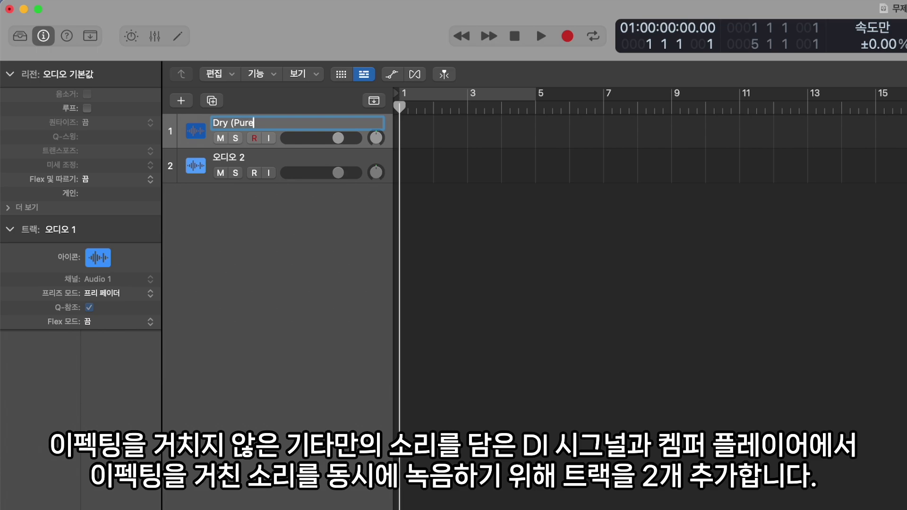
key("Return")
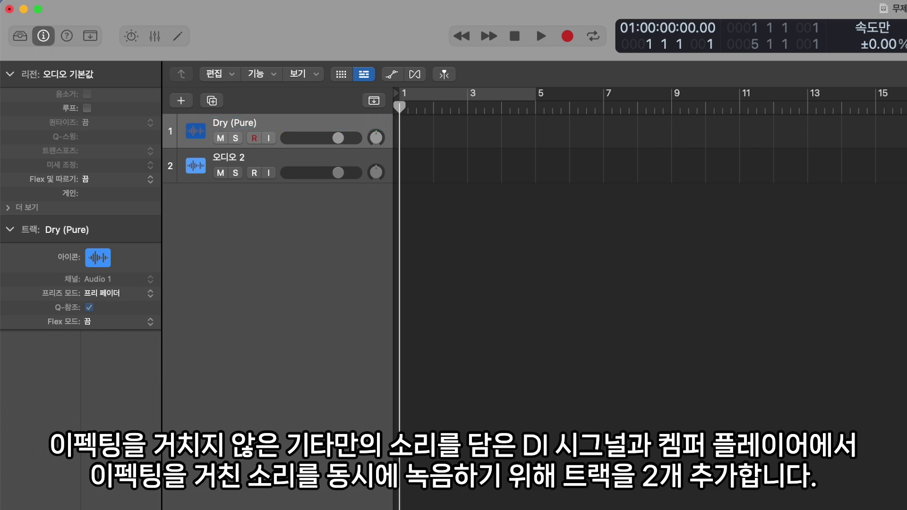
Rename the second audio track "Kemper Master Stereo" and show the mixer
double_click(227, 157)
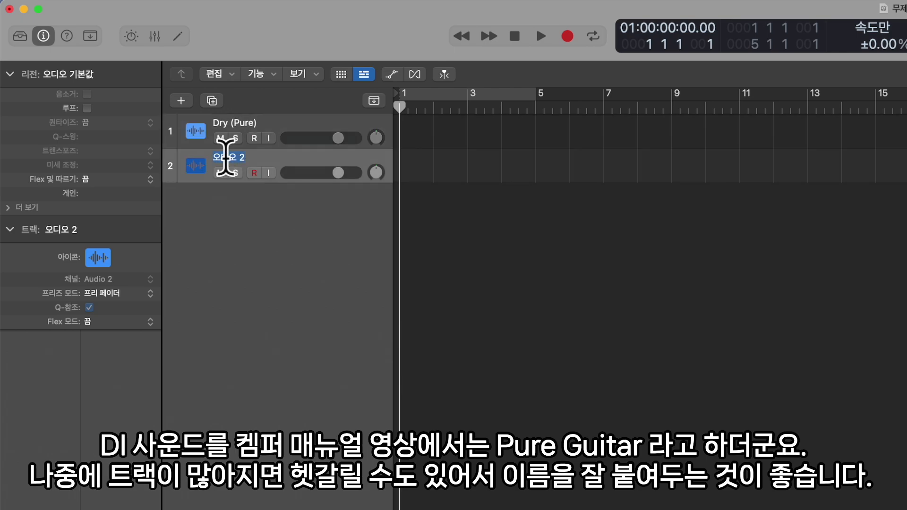
type("Kemper Master Stereo")
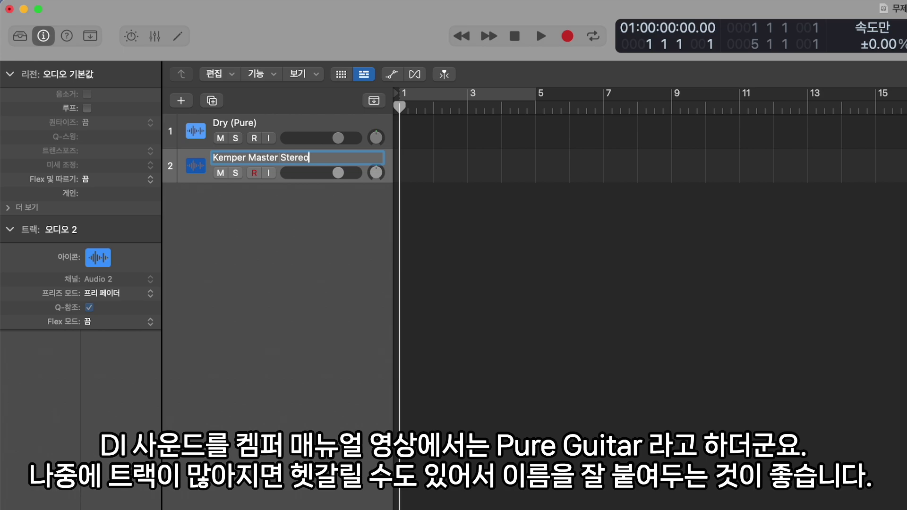
key("Return")
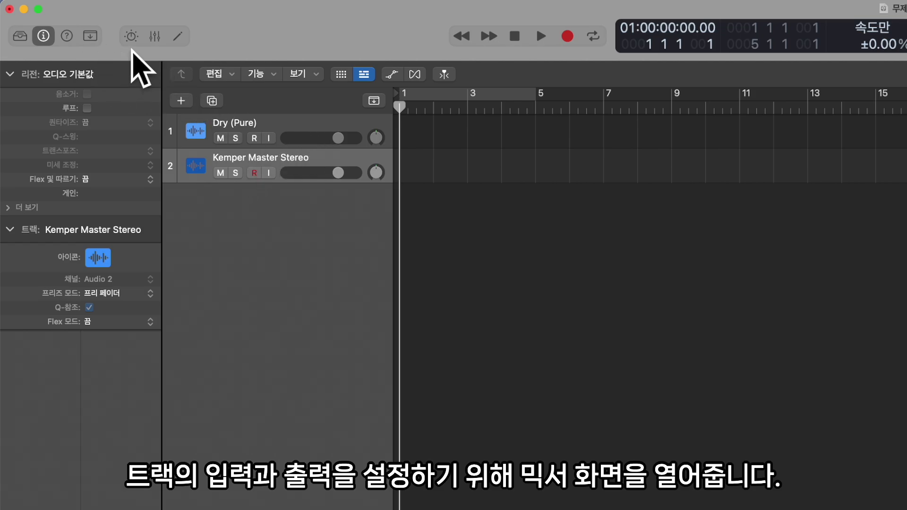
left_click(154, 36)
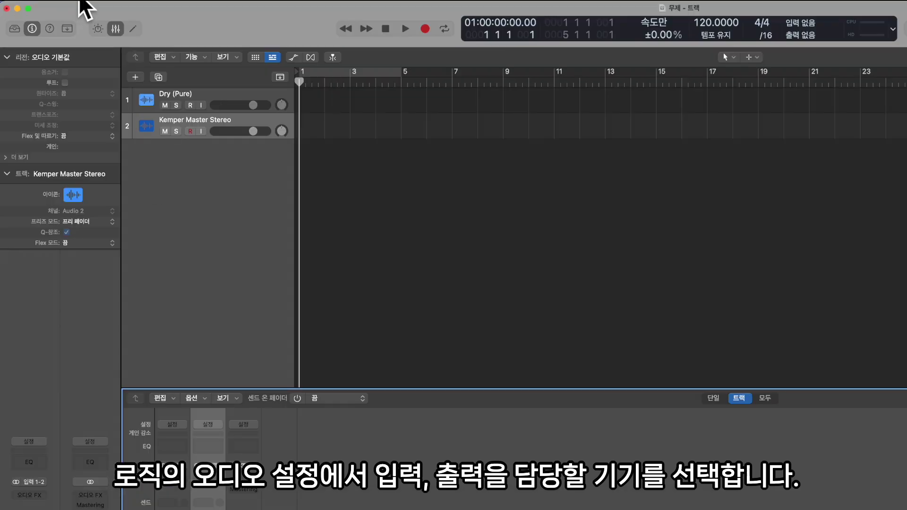
Set the audio output device to Quicktime Player Input (통합기기) in the audio device settings, apply it and close the settings
left_click(54, 8)
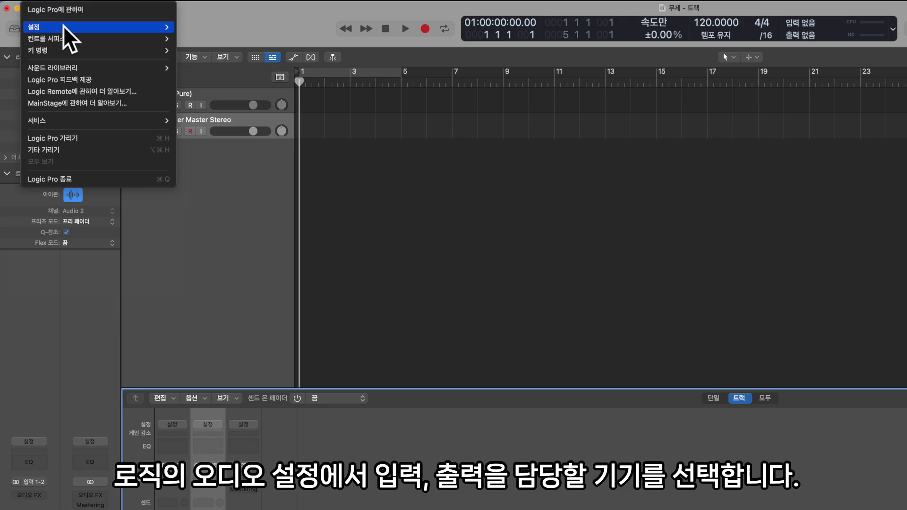
mouse_move(146, 27)
left_click(191, 39)
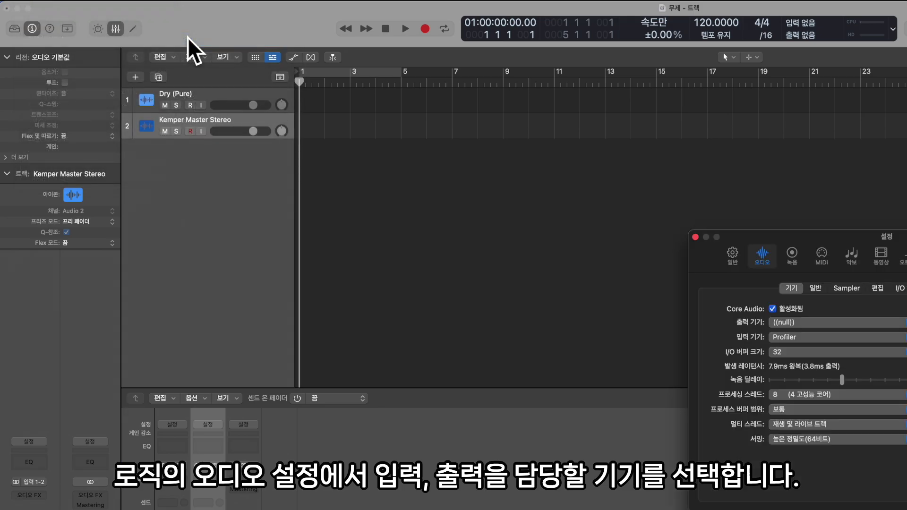
left_click_drag(732, 231, 423, 215)
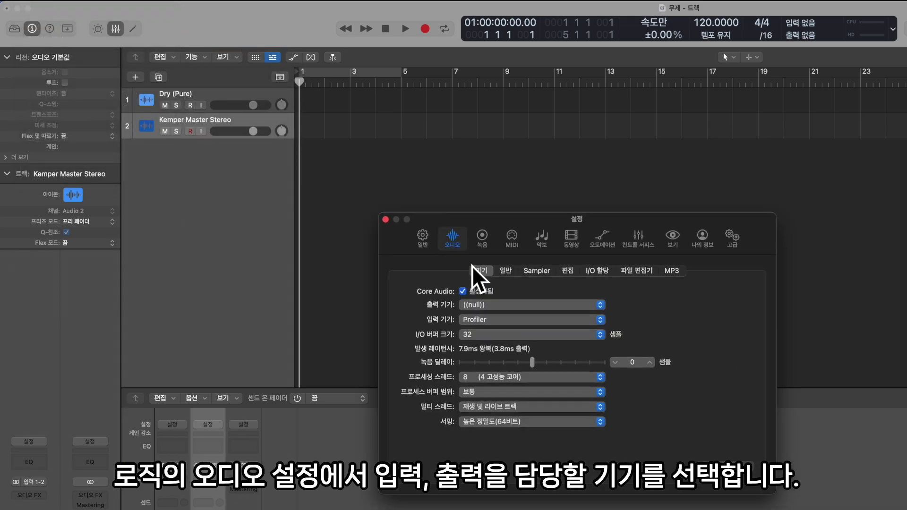
left_click(493, 304)
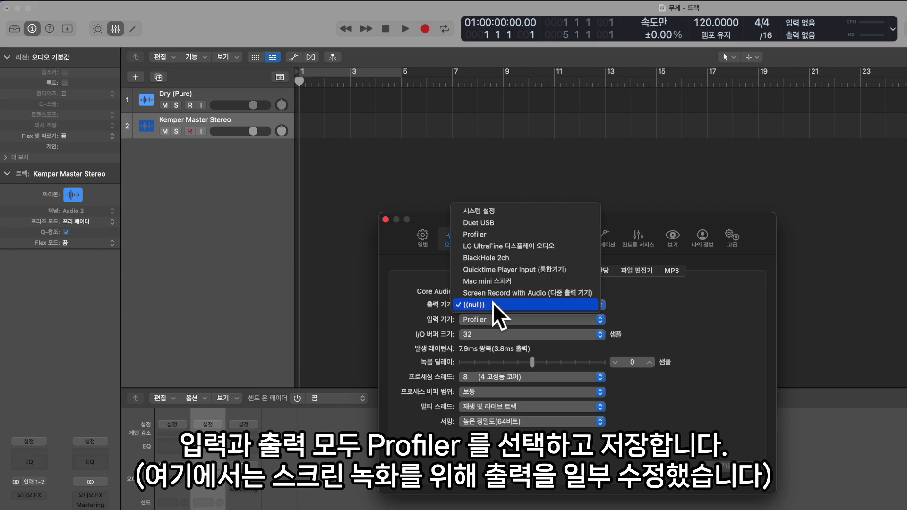
left_click(543, 278)
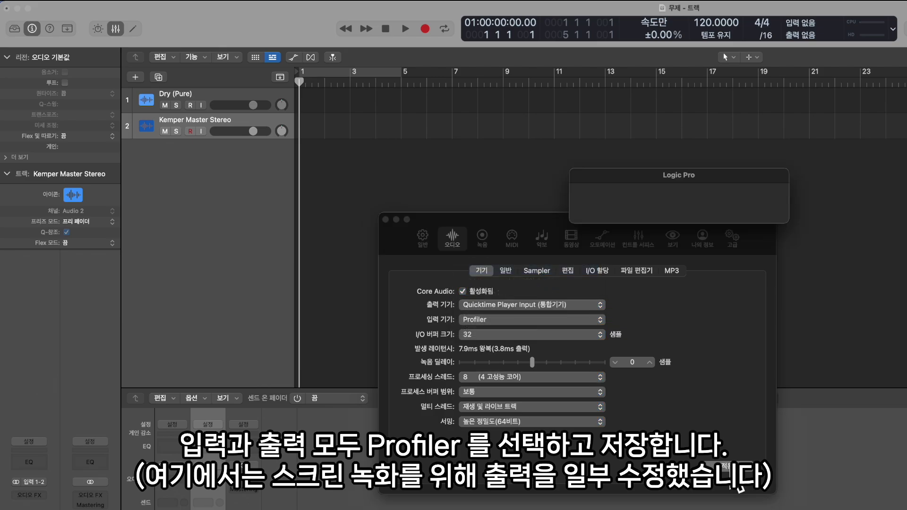
left_click(386, 220)
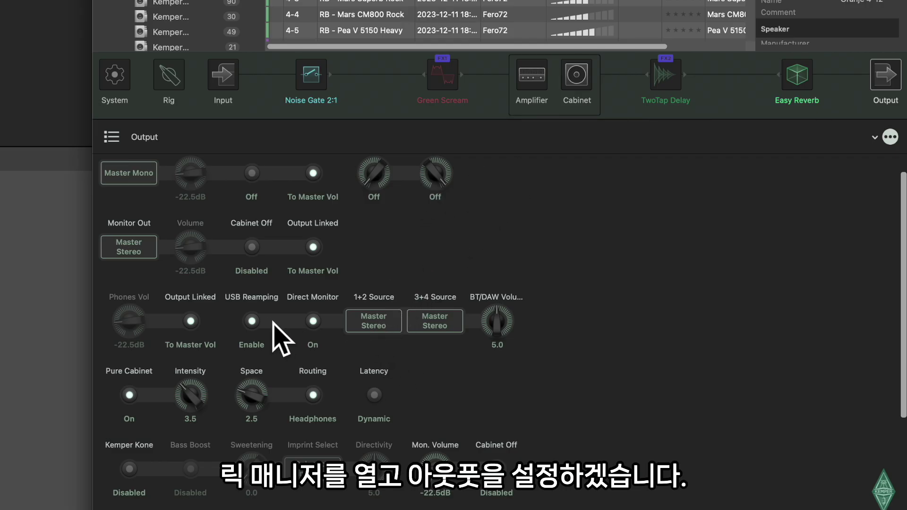
In Rig Manager's output settings, set the 1+2 Source to DI and disable USB Reamping
left_click(367, 321)
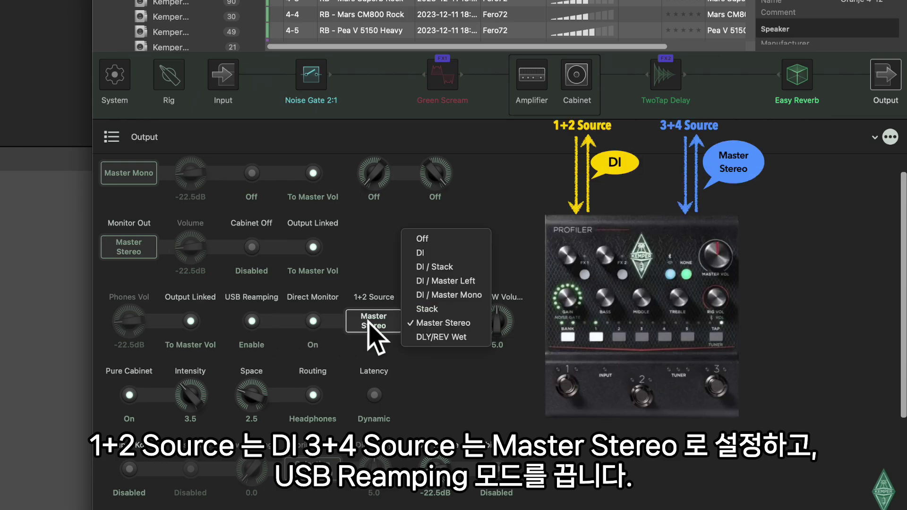
left_click(446, 255)
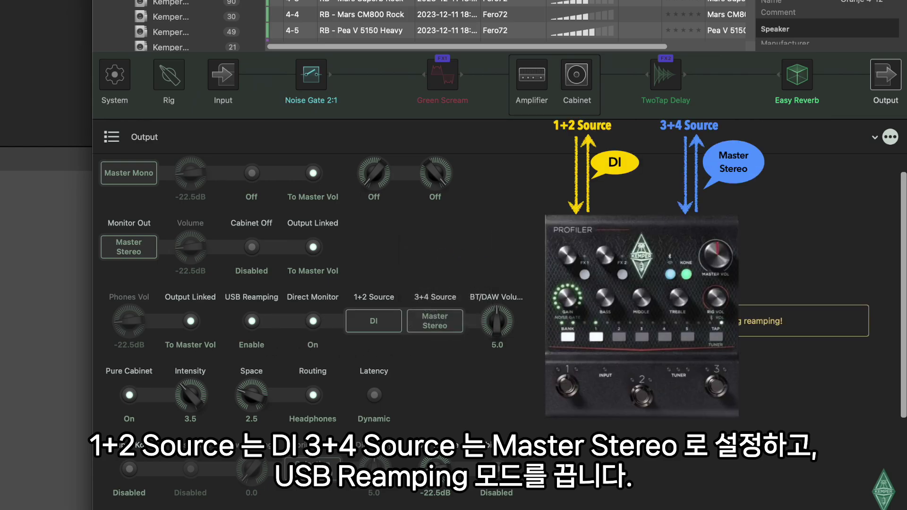
left_click(253, 321)
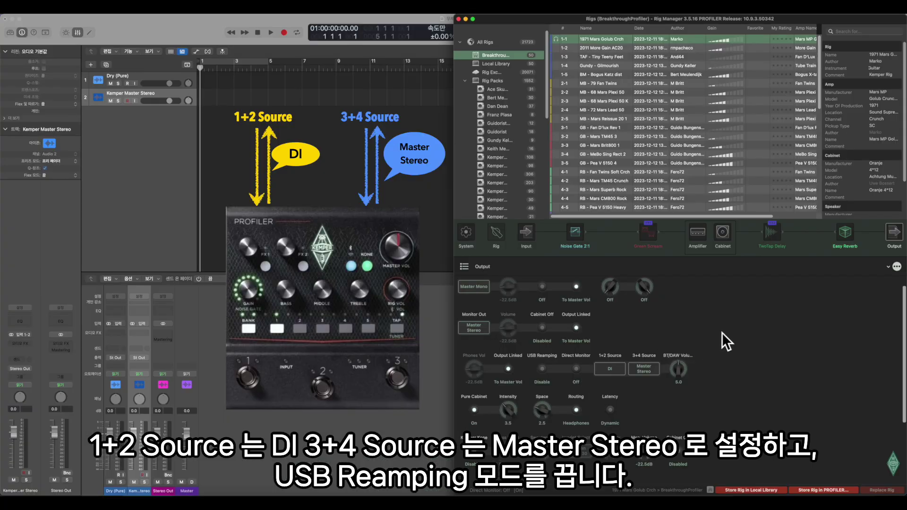
Switch to Logic Pro and set the Dry (Pure) channel to mono with 입력 1 as its input
left_click(404, 342)
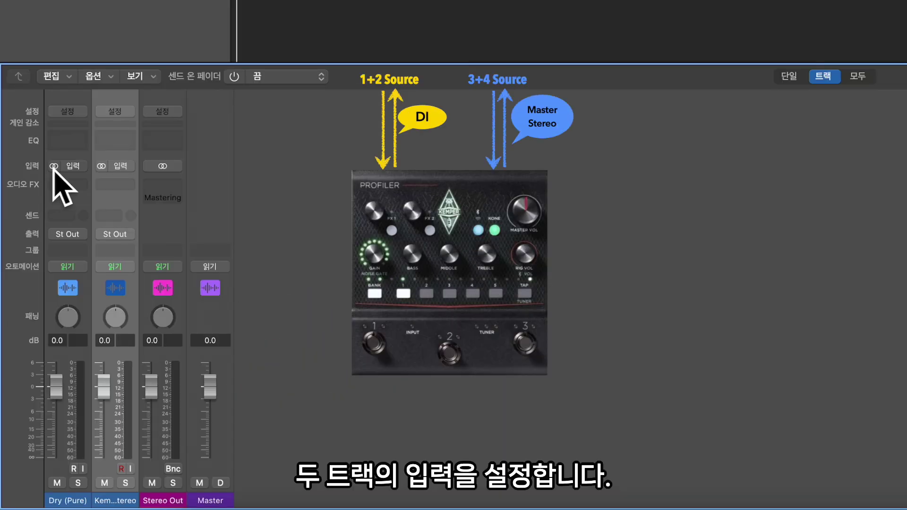
left_click(109, 324)
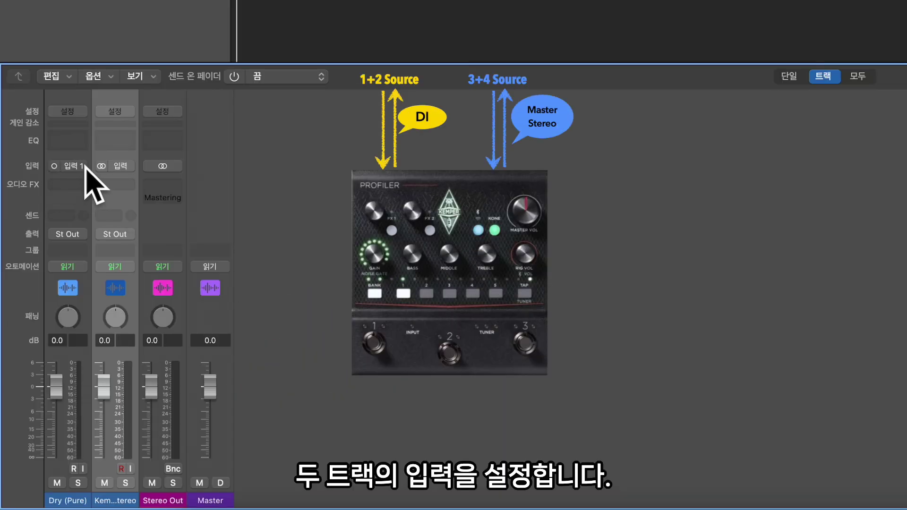
left_click(84, 166)
mouse_move(114, 222)
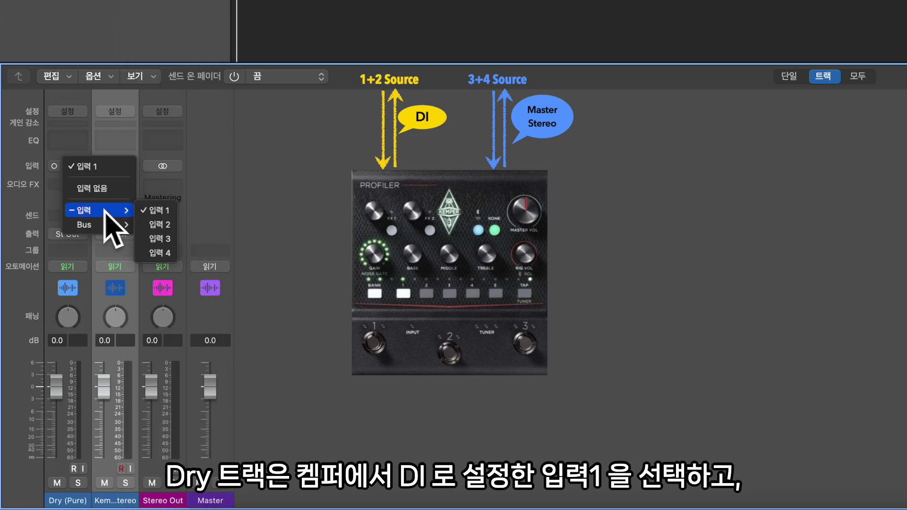
left_click(153, 211)
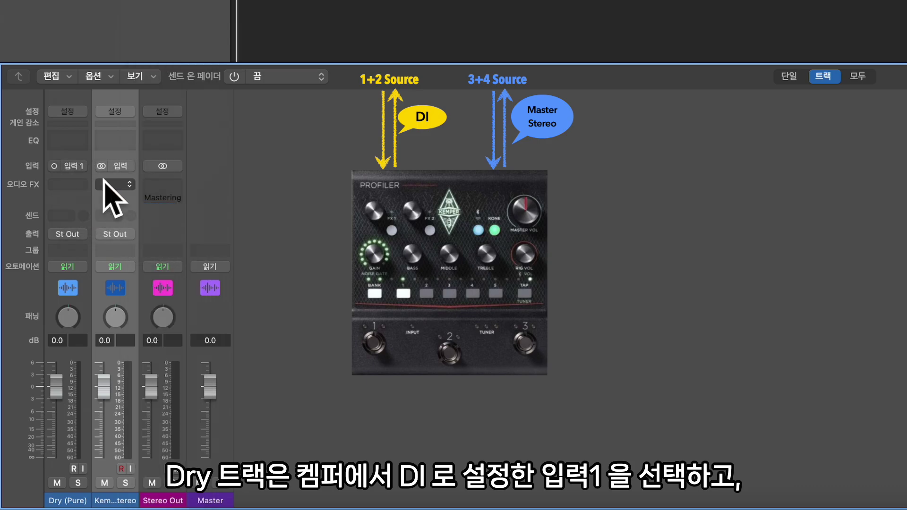
Set the Kemper Master Stereo channel's input to the stereo pair 입력 3-4
left_click(115, 166)
mouse_move(160, 211)
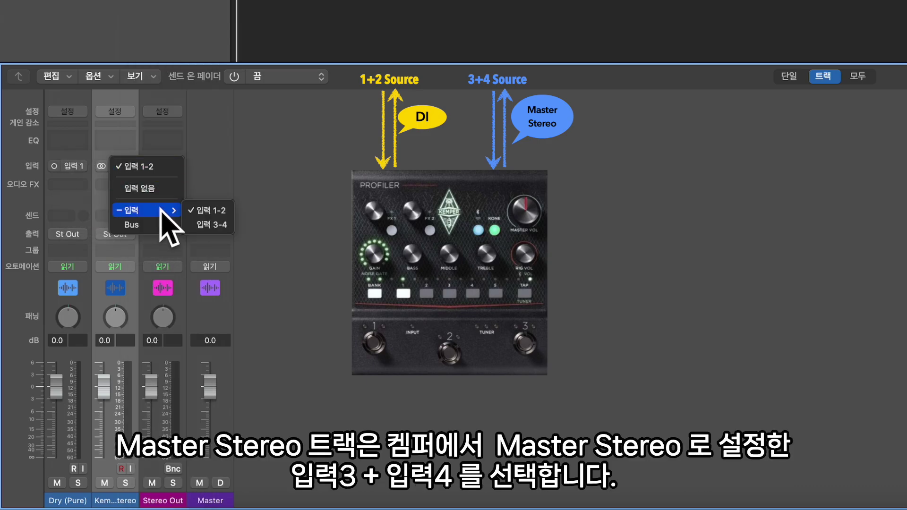
left_click(215, 225)
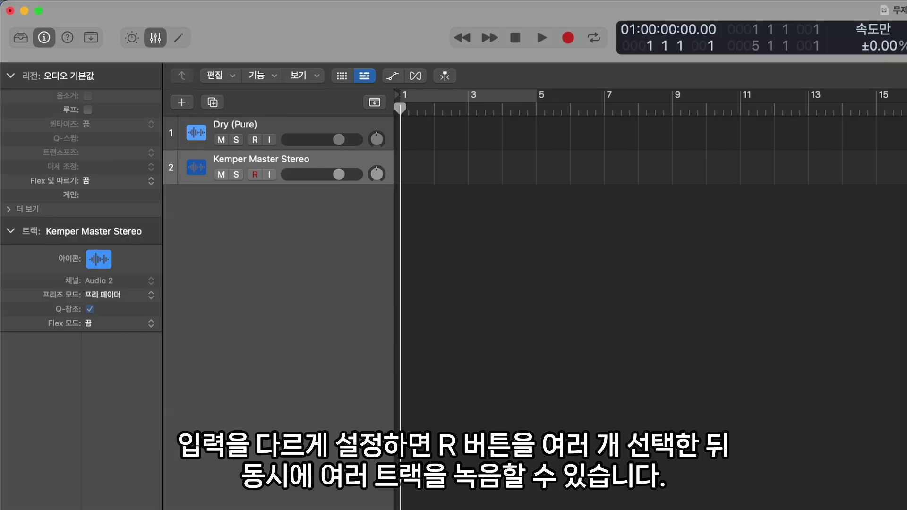
Arm the Dry (Pure) and Kemper Master Stereo tracks and record the guitar onto both simultaneously
left_click(251, 387)
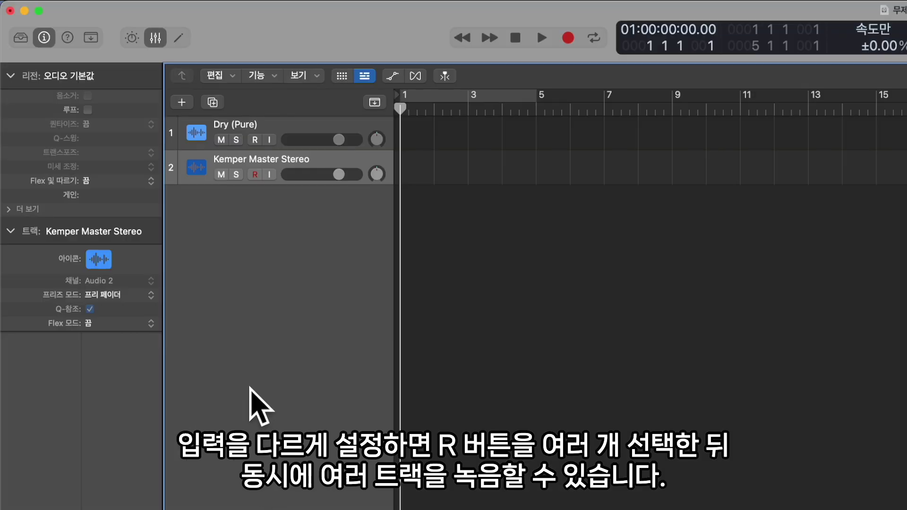
left_click(255, 174)
key("r")
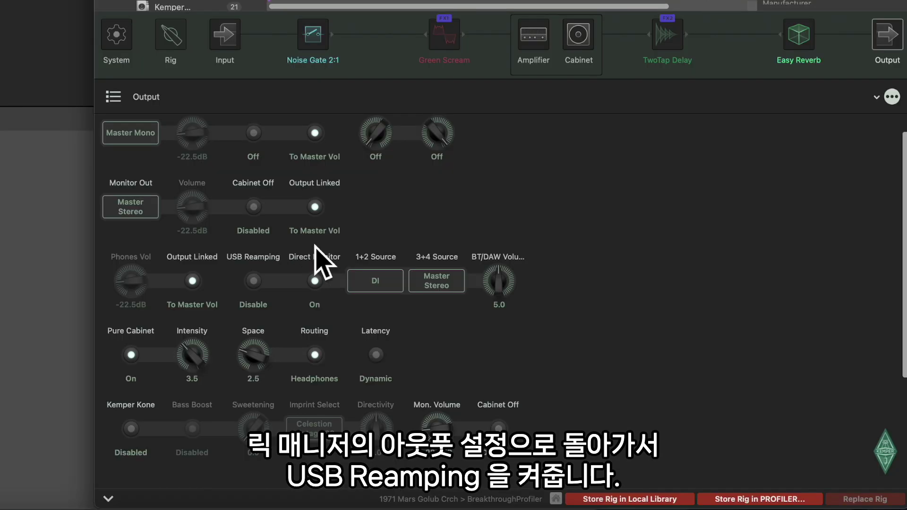
Enable USB Reamping in Rig Manager's output settings
left_click(254, 281)
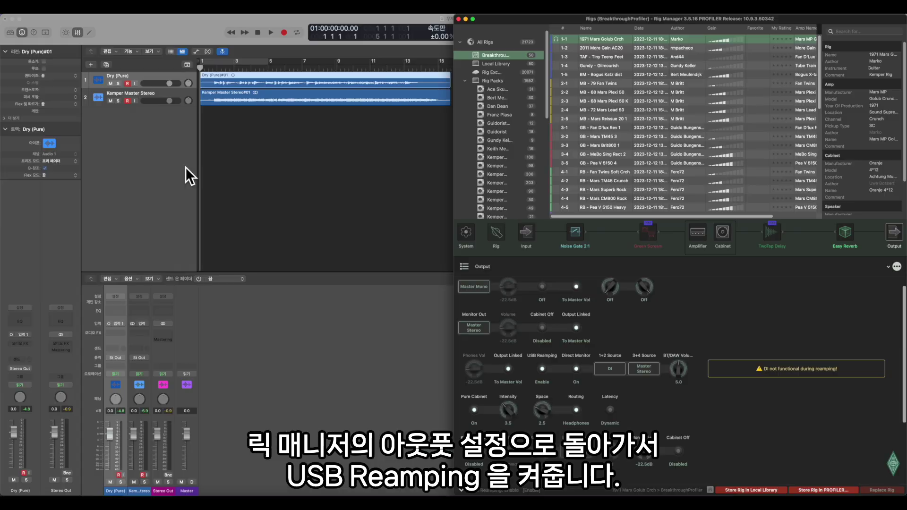
Switch to Logic Pro, disarm both recorded tracks and play back the Dry (Pure) track soloed
left_click(148, 74)
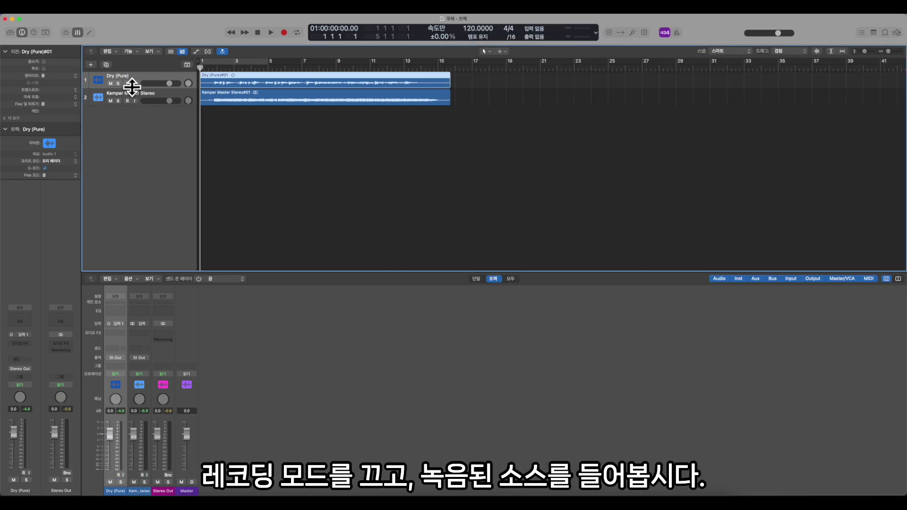
left_click(128, 83)
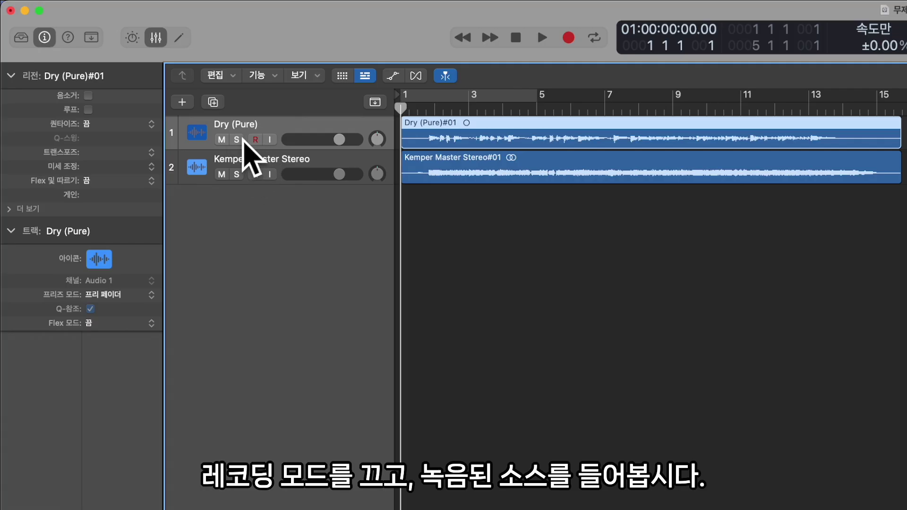
left_click(237, 140)
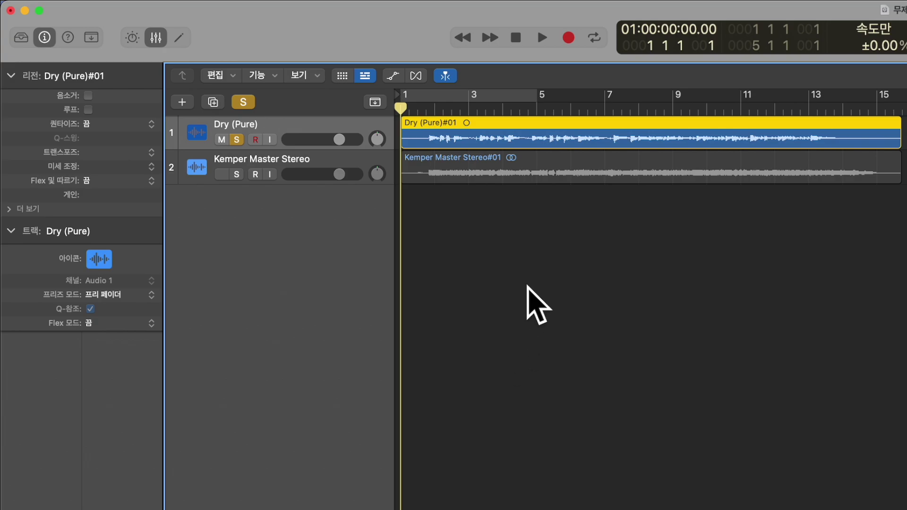
key("space")
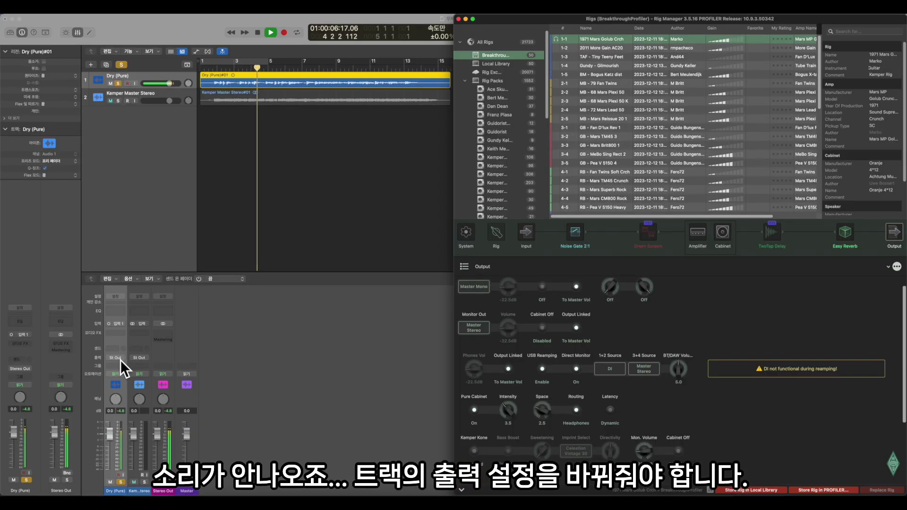
Route the Dry (Pure) channel's output to 출력 3-4 while it plays
left_click(143, 221)
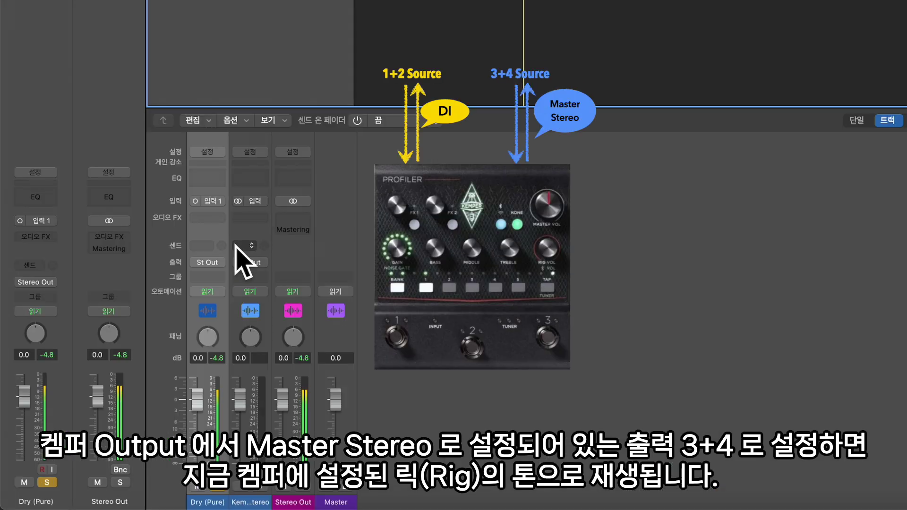
left_click(120, 357)
mouse_move(243, 304)
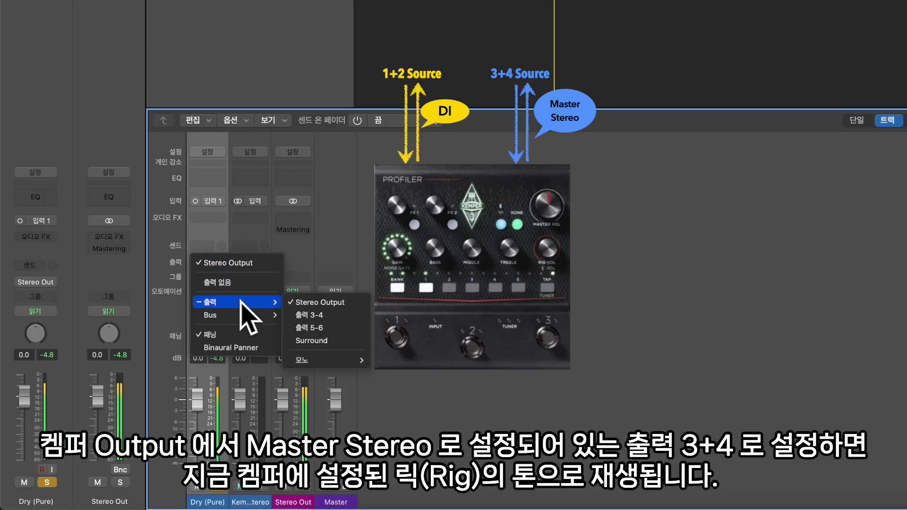
left_click(348, 315)
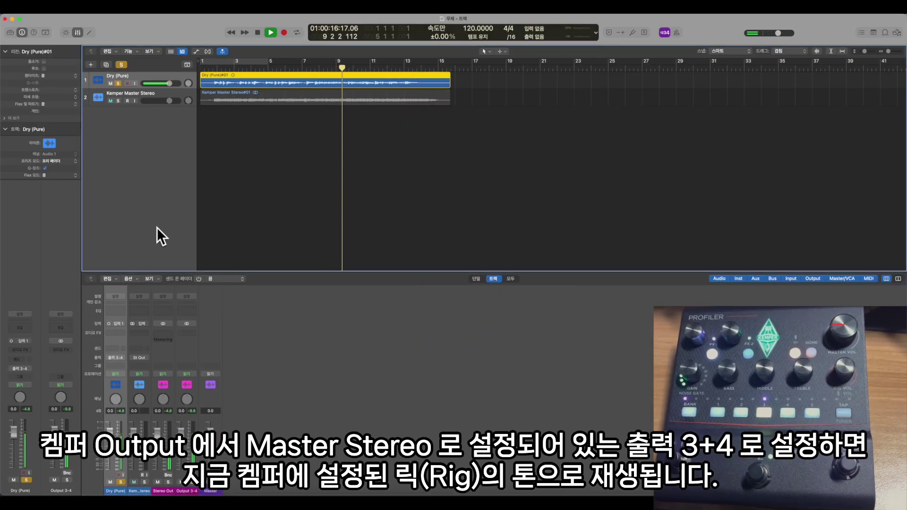
Switch to Rig Manager and audition the rigs 2011 More Gain AC20, TAF - Tiny Teeny Feet and Gundy - Gilmourish during playback
key("super+Tab")
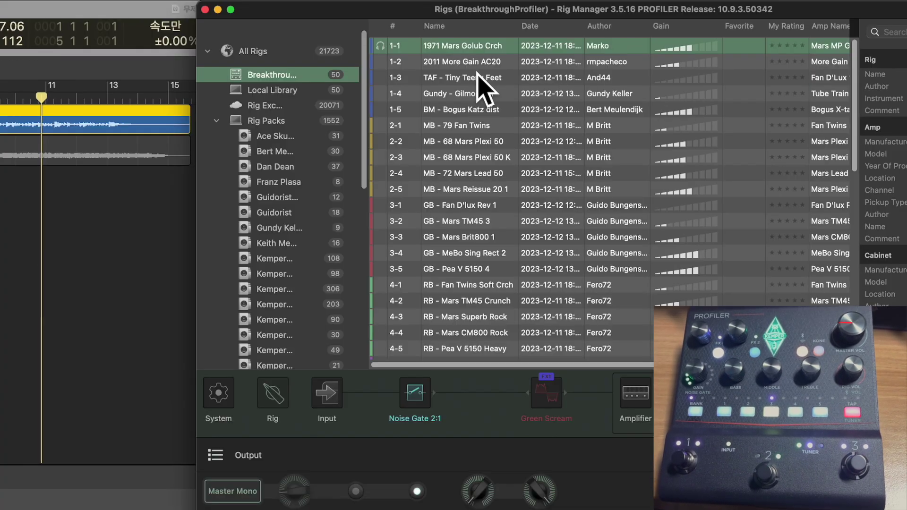
left_click(428, 61)
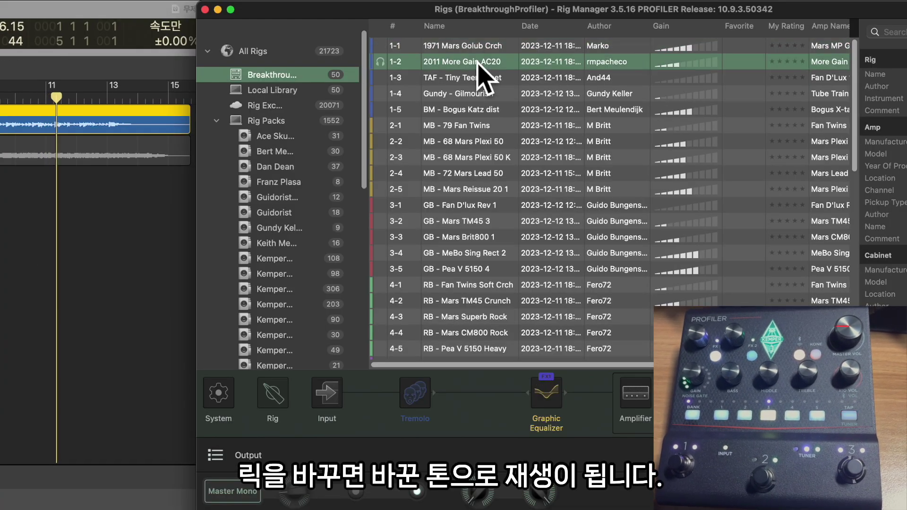
left_click(477, 78)
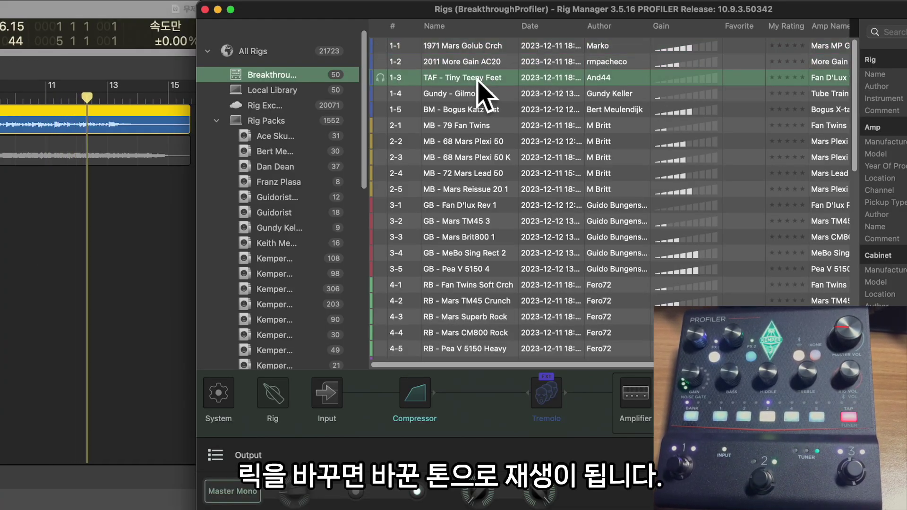
left_click(479, 93)
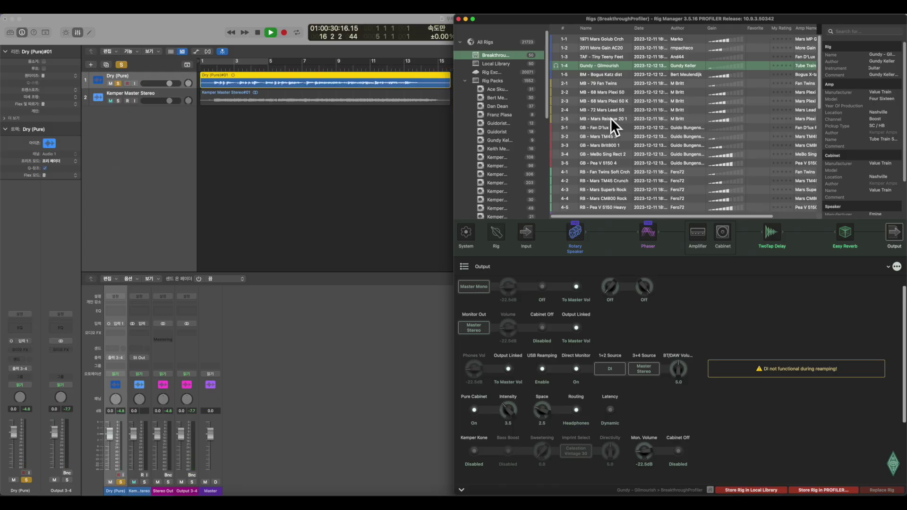
Return to Logic Pro, restart playback from bar 1 and set the cycle range from bar 1 to about bar 14
left_click(203, 67)
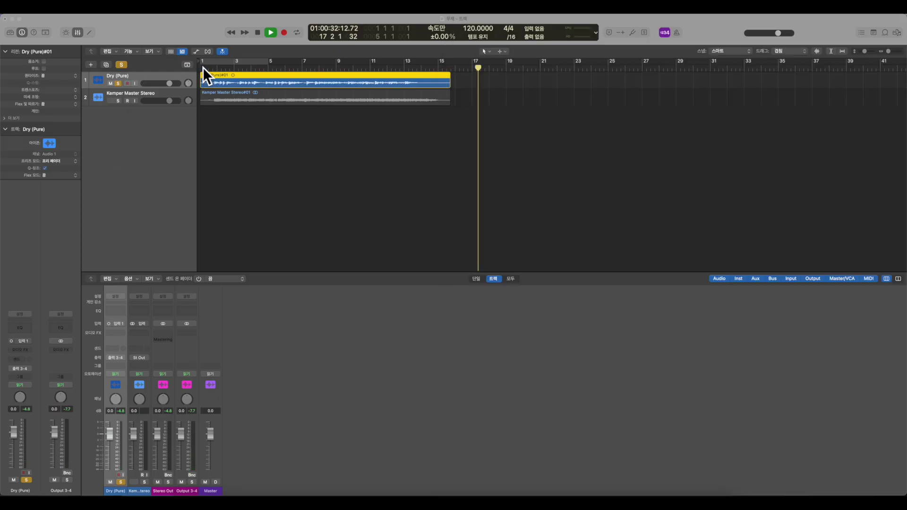
left_click(203, 67)
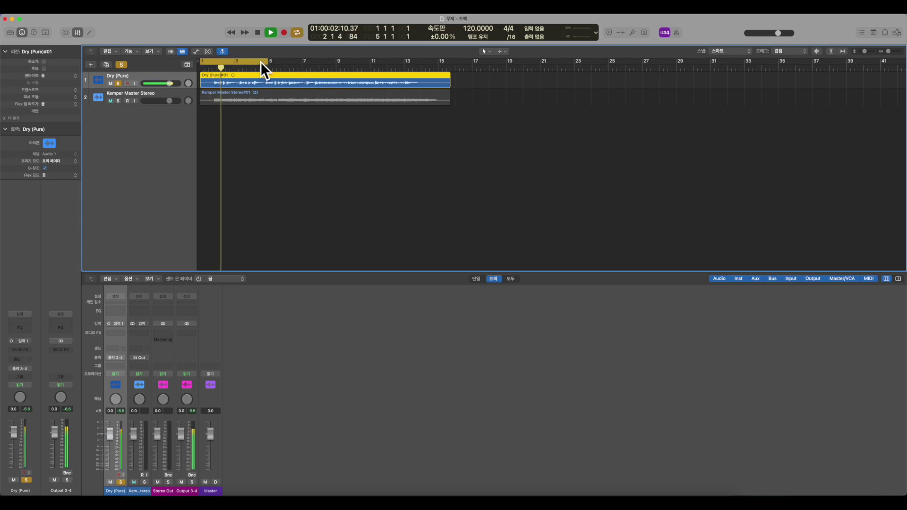
left_click_drag(263, 63, 384, 57)
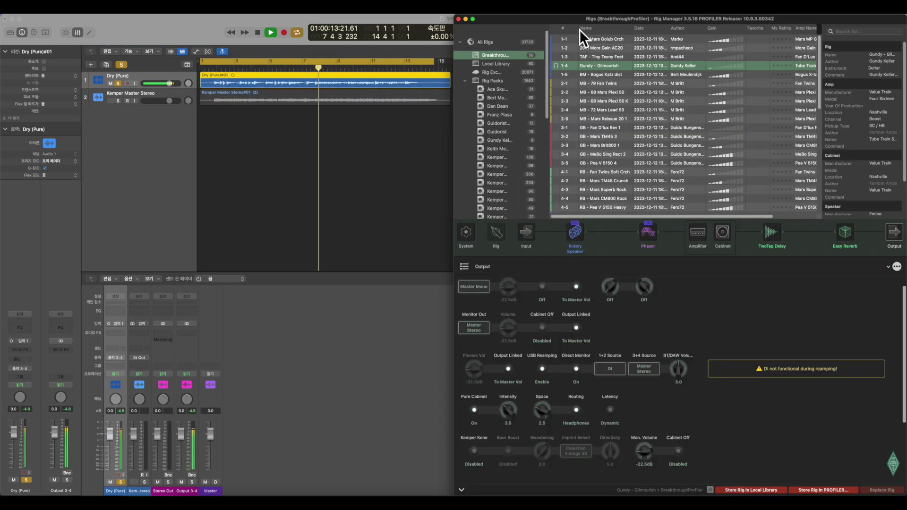
Load the 1971 Mars Golub Crch rig in Rig Manager and set its amplifier's Gain to 6.9 and Middle to +0.9
left_click(593, 38)
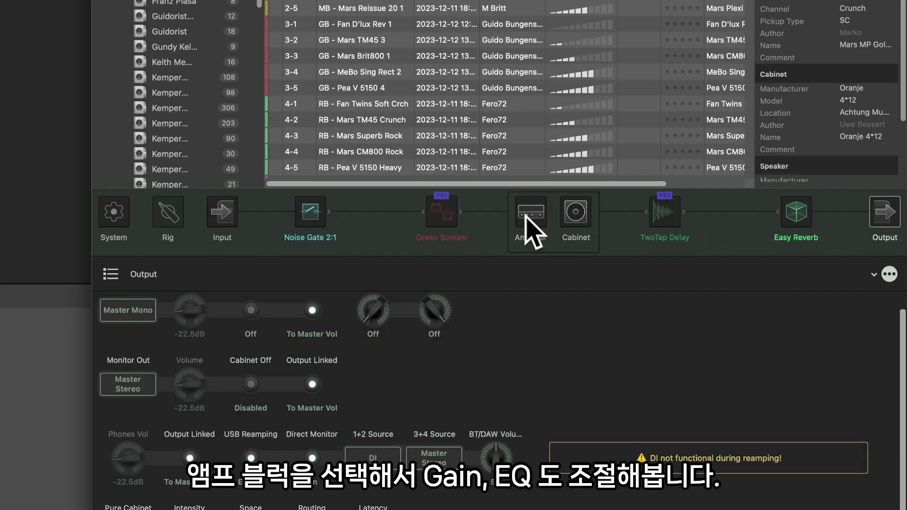
left_click(696, 240)
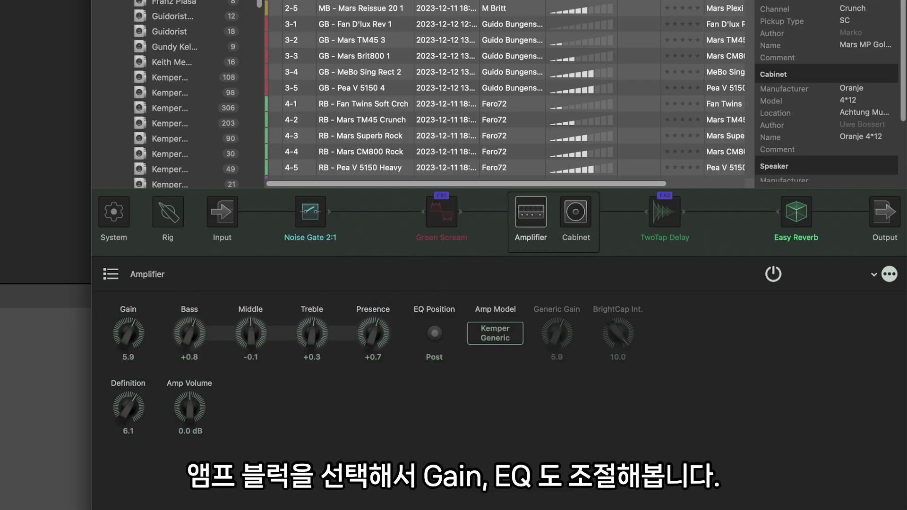
left_click_drag(235, 337, 236, 341)
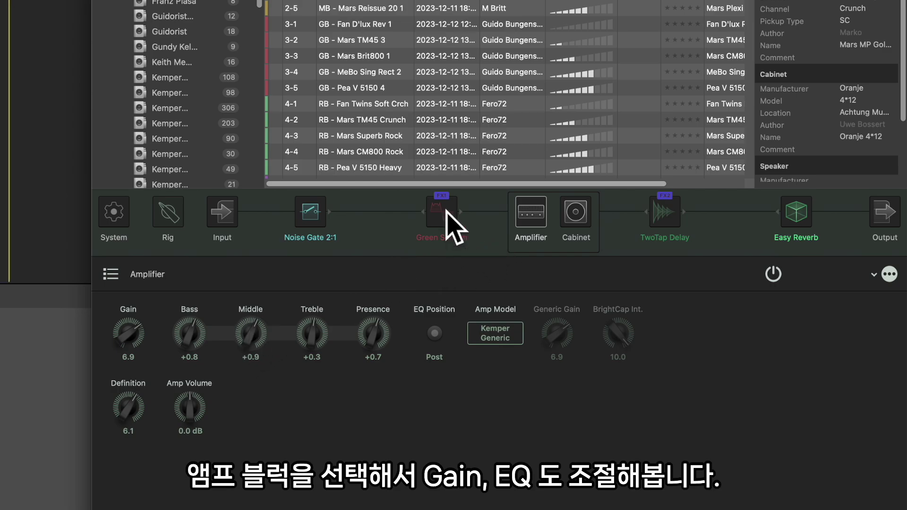
left_click(445, 215)
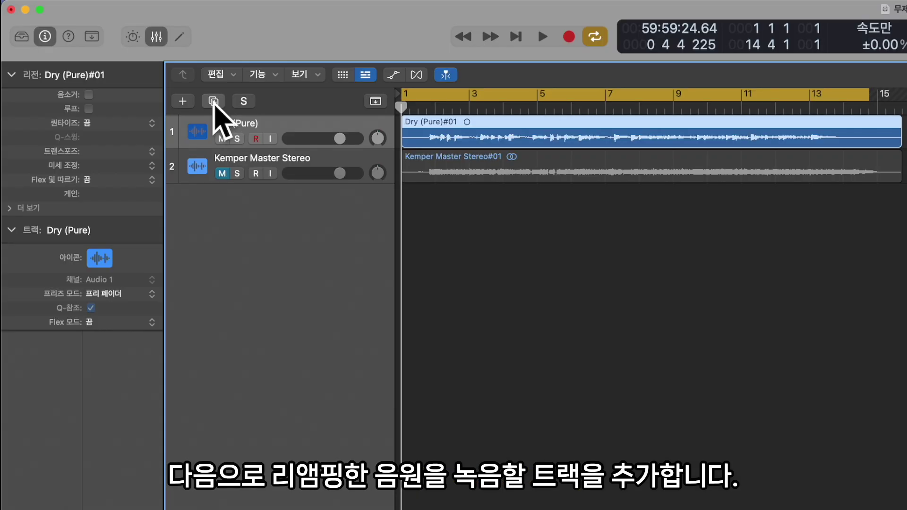
In Logic Pro, create a new track with the Dry (Pure) track's settings and name it Reamping 1
left_click(214, 102)
double_click(255, 158)
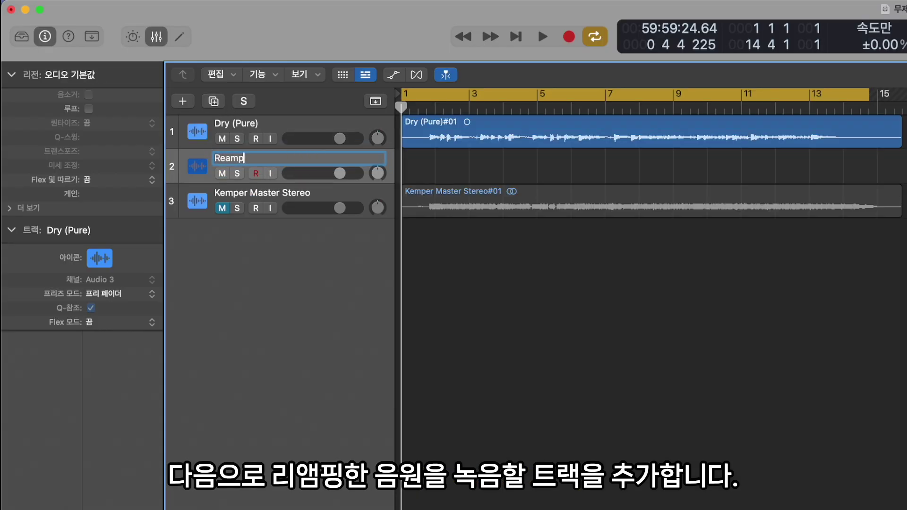
key("Return")
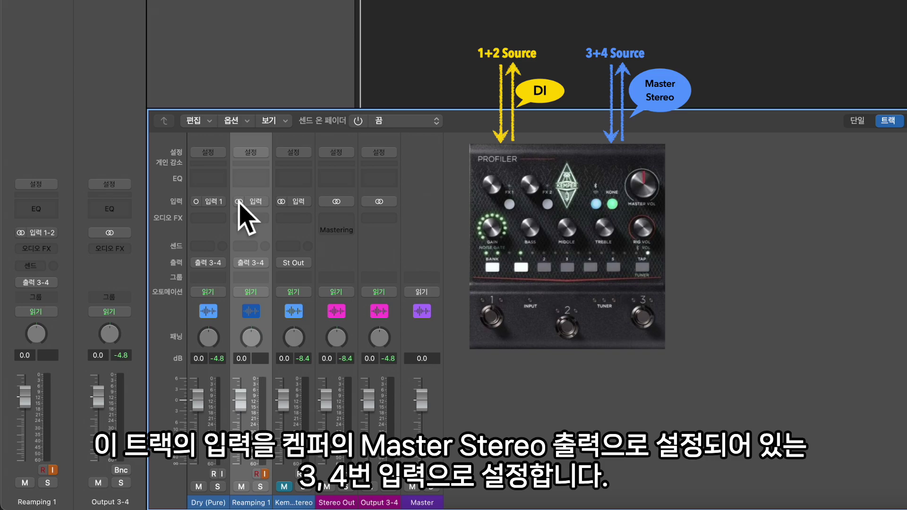
Set the Reamping 1 channel's input to 입력 3-4 and its output to Stereo Output
left_click(259, 202)
mouse_move(295, 242)
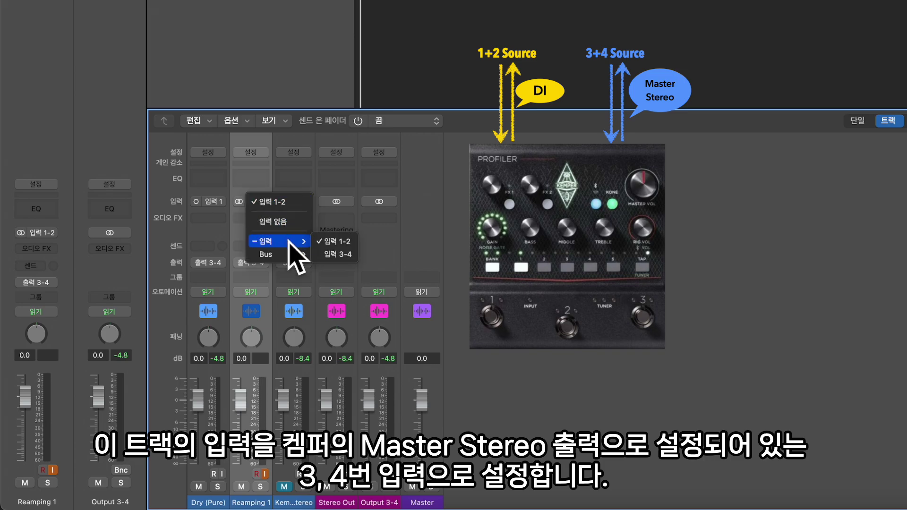
left_click(337, 255)
left_click(260, 263)
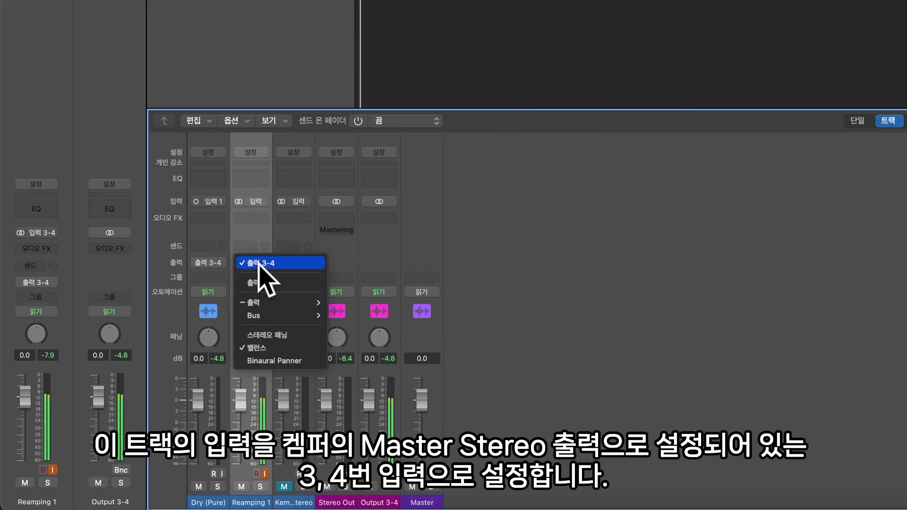
mouse_move(290, 302)
left_click(352, 307)
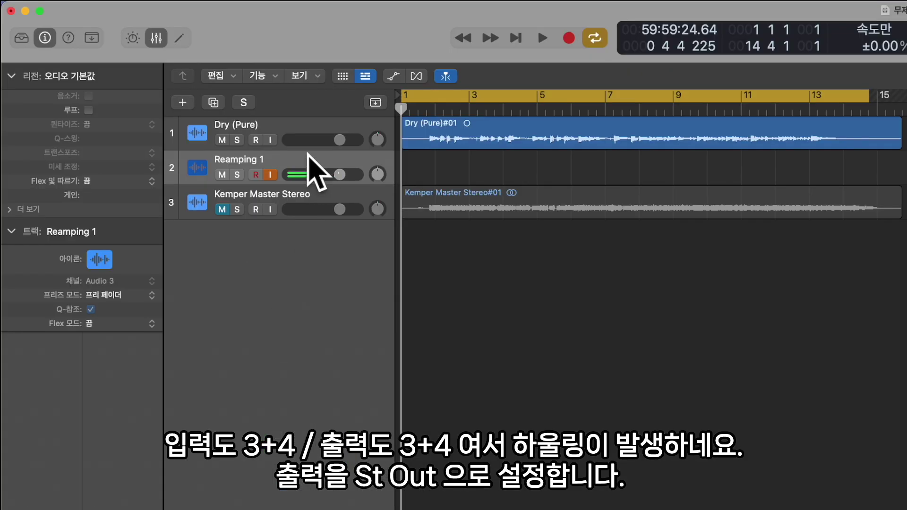
Mute the Reamping 1 track and start recording the reamped signal onto it
left_click(307, 156)
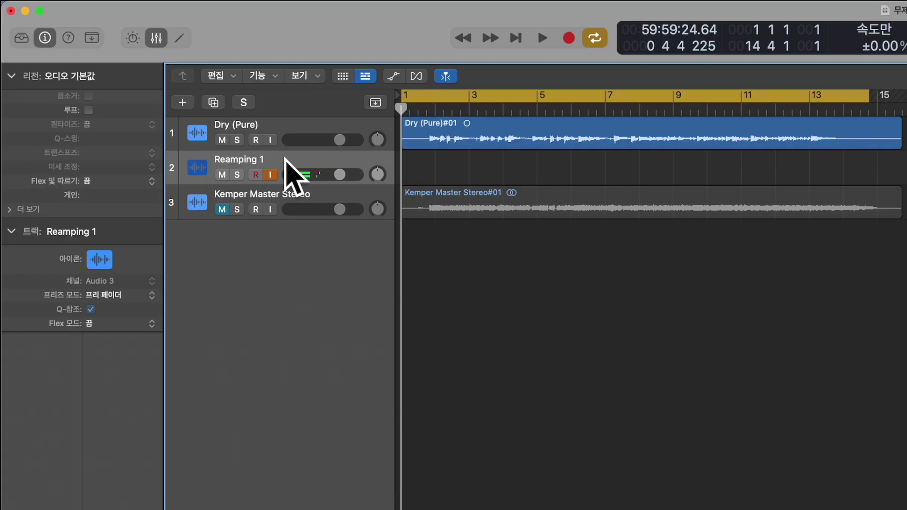
left_click(222, 174)
key("r")
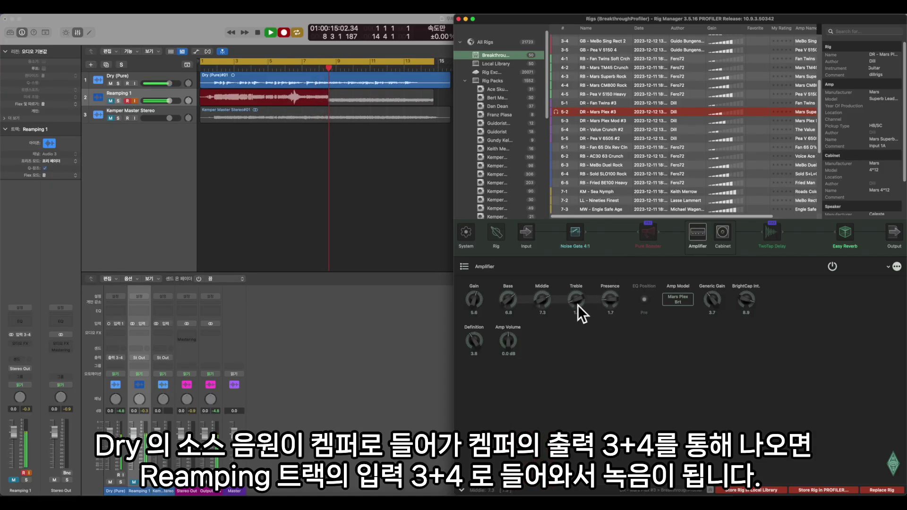
While recording, set the amplifier's Treble to 7.0, load the DR - Mars Plex Mod #3 rig and set its Gain to 3.9
left_click_drag(577, 305, 577, 284)
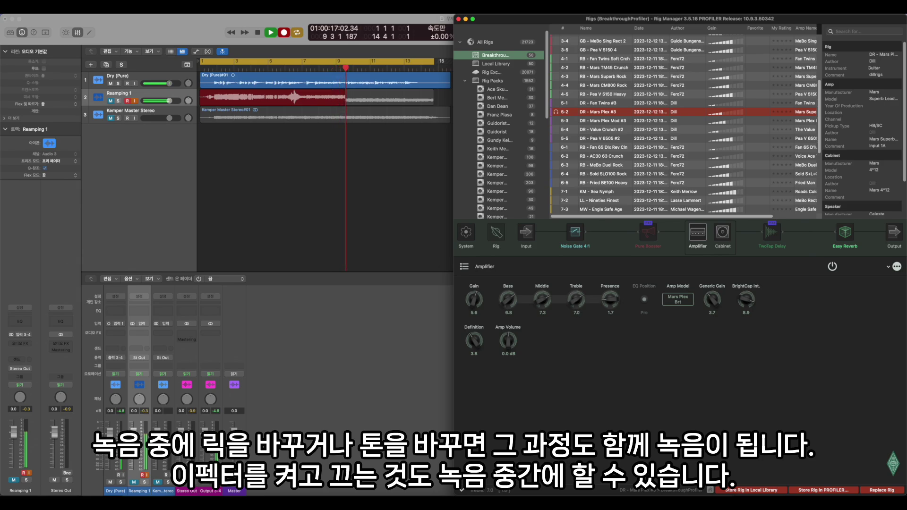
left_click(612, 121)
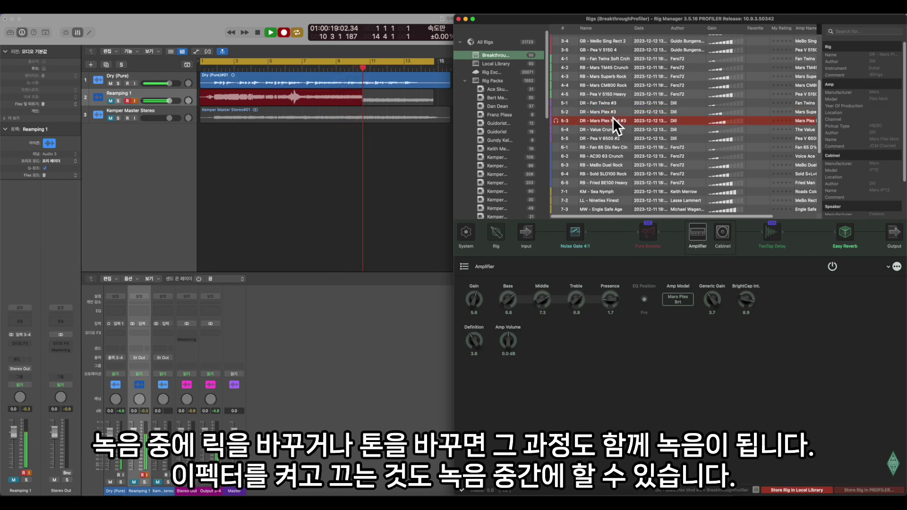
mouse_move(476, 302)
left_mouse_down()
mouse_move(476, 312)
mouse_move(492, 297)
left_mouse_up()
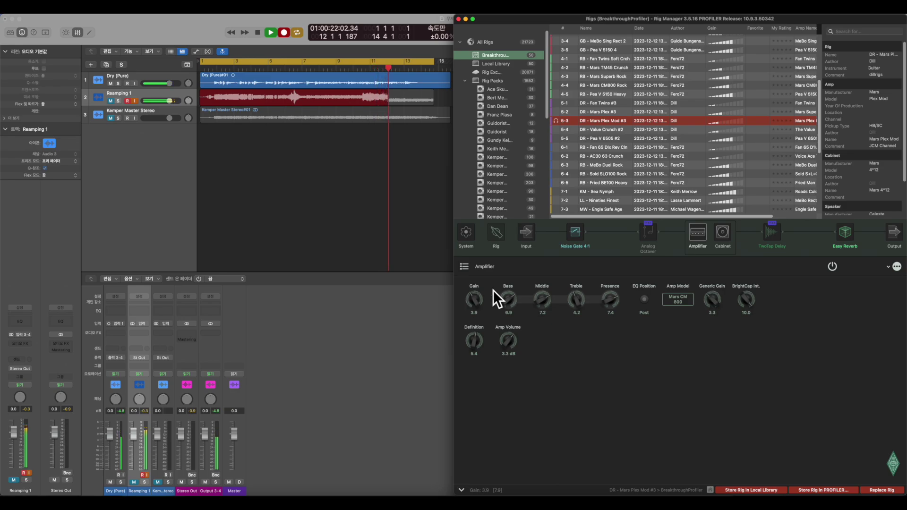
left_click(647, 231)
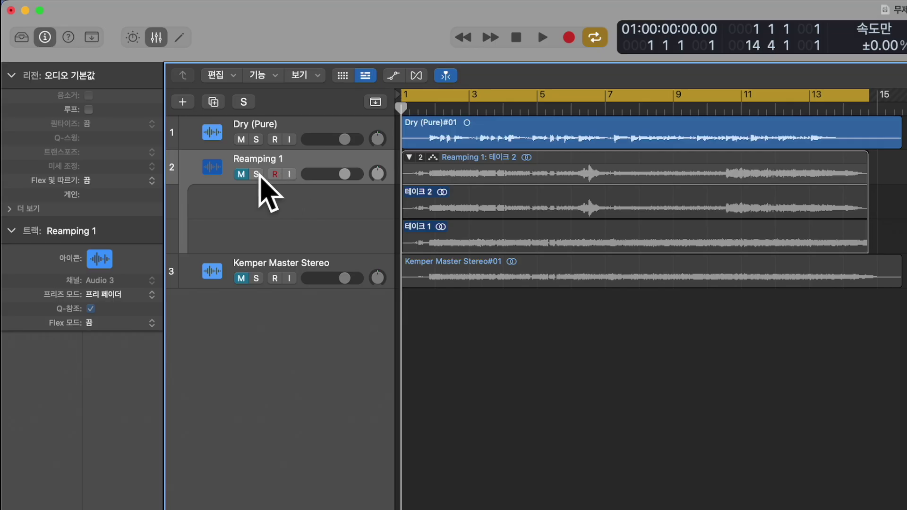
Unmute Reamping 1, mute Dry (Pure) and play back the reamped takes
left_click(111, 100)
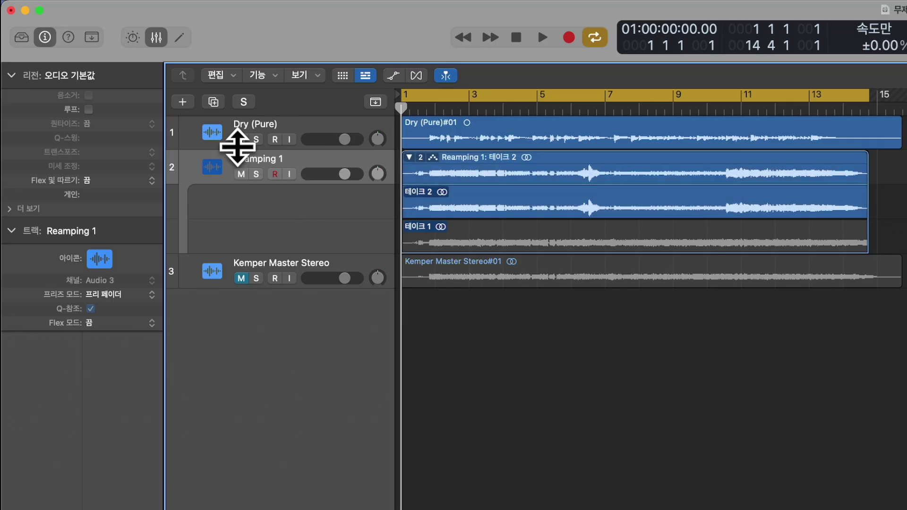
left_click(241, 139)
key("space")
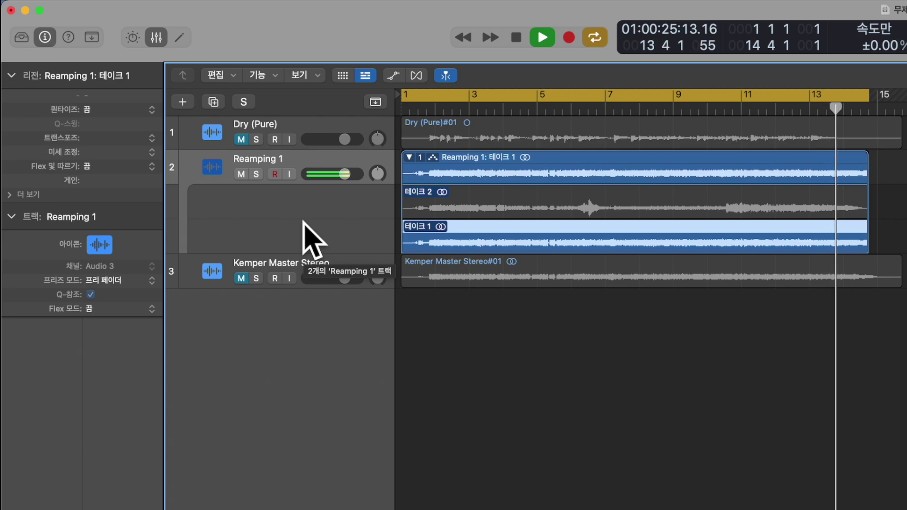
Mute Reamping 1, listen to the Kemper Master Stereo track unmuted, and mute it again
left_click(240, 174)
left_click(241, 277)
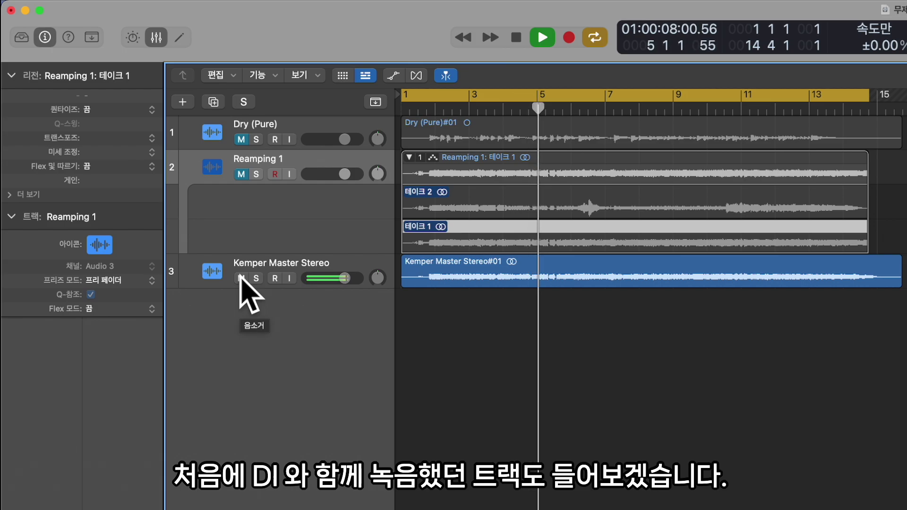
left_click(241, 278)
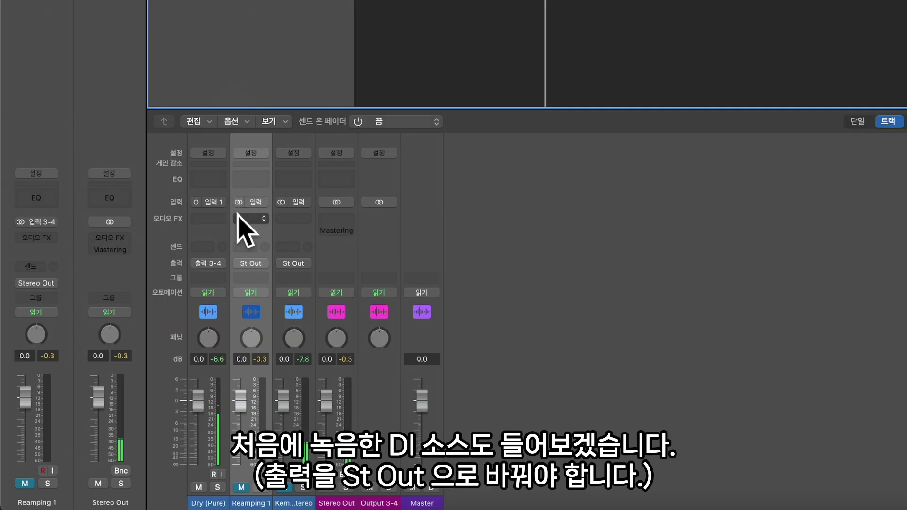
Route the Dry (Pure) channel's output to Stereo Output and select that track while it plays
left_click(216, 263)
mouse_move(241, 303)
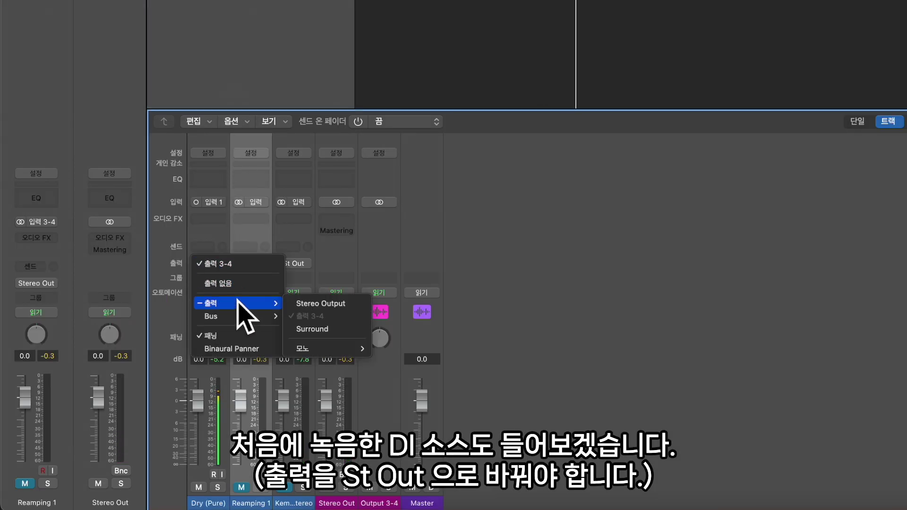
left_click(343, 313)
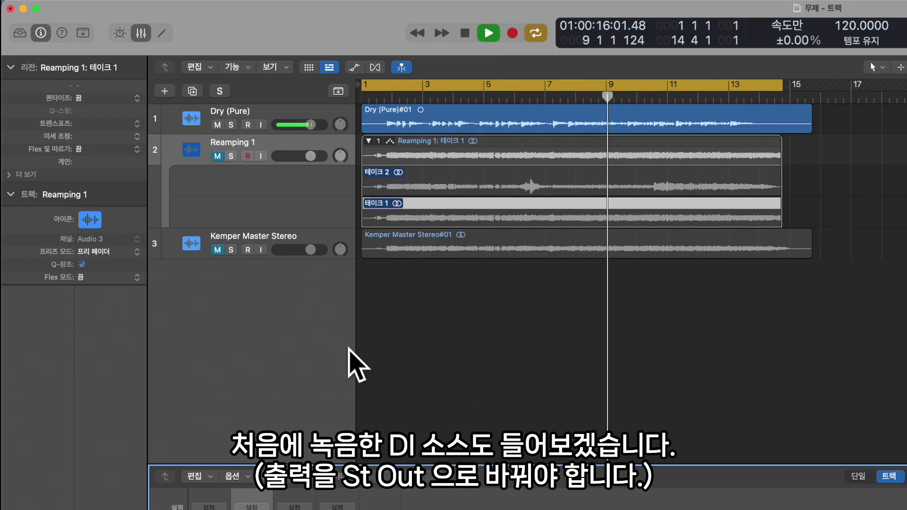
left_click(263, 117)
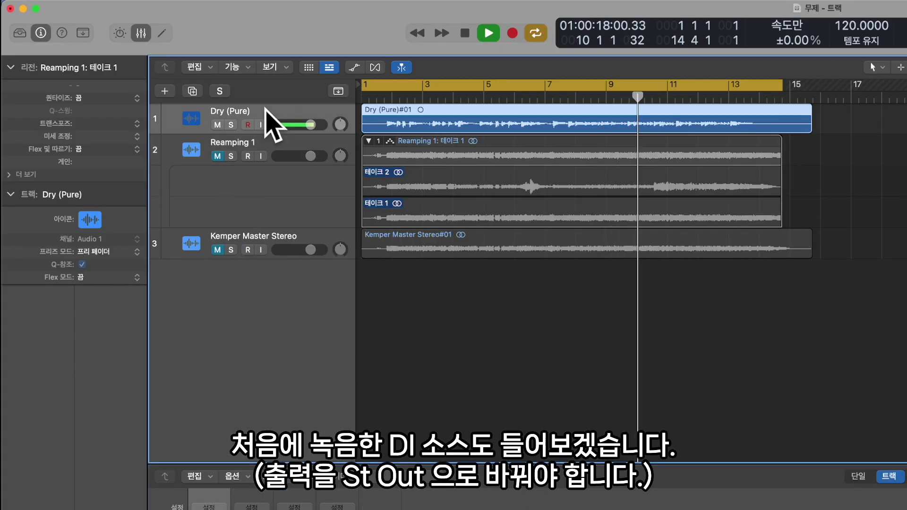